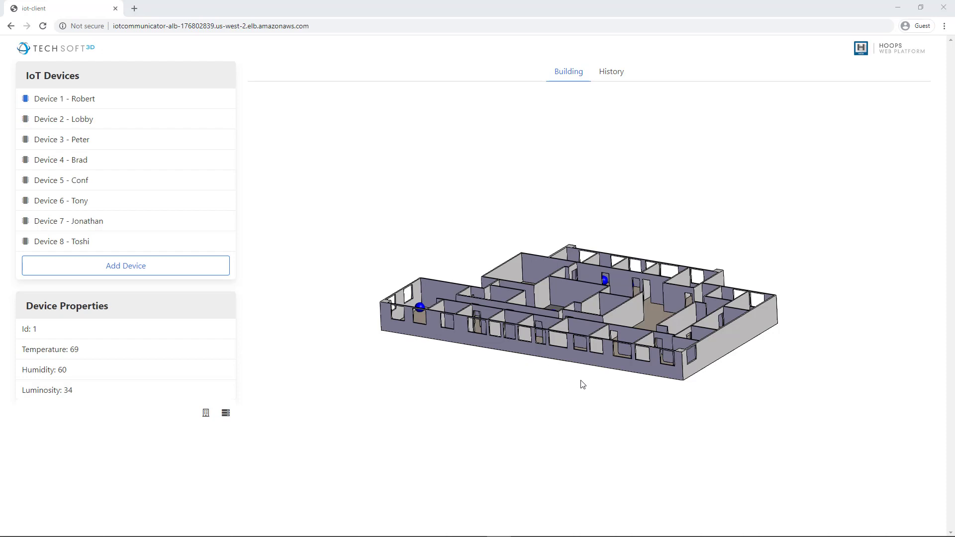
Orbit the office building to a new angle and tilt it toward a top-down view
mouse_move(582, 384)
mouse_down()
mouse_move(554, 381)
mouse_move(597, 381)
mouse_up()
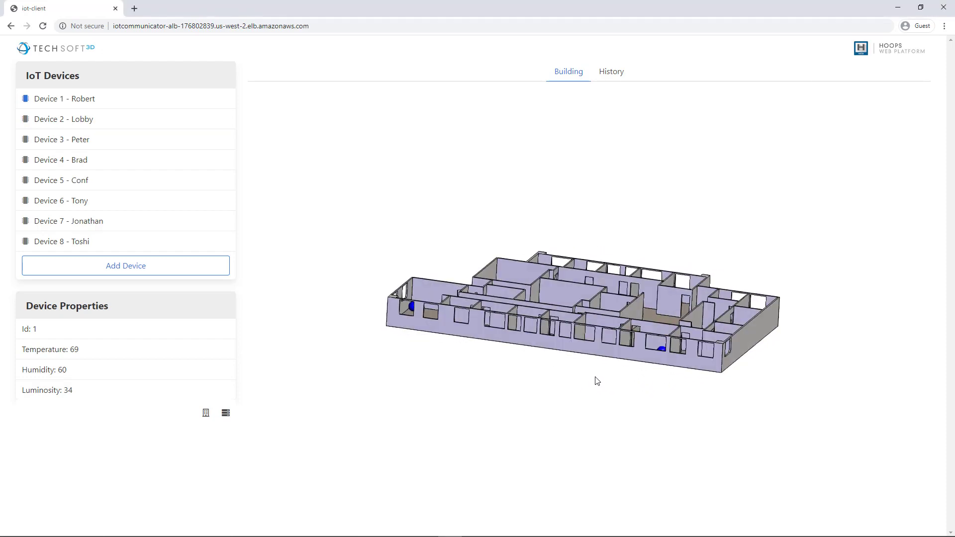
drag(559, 306, 564, 319)
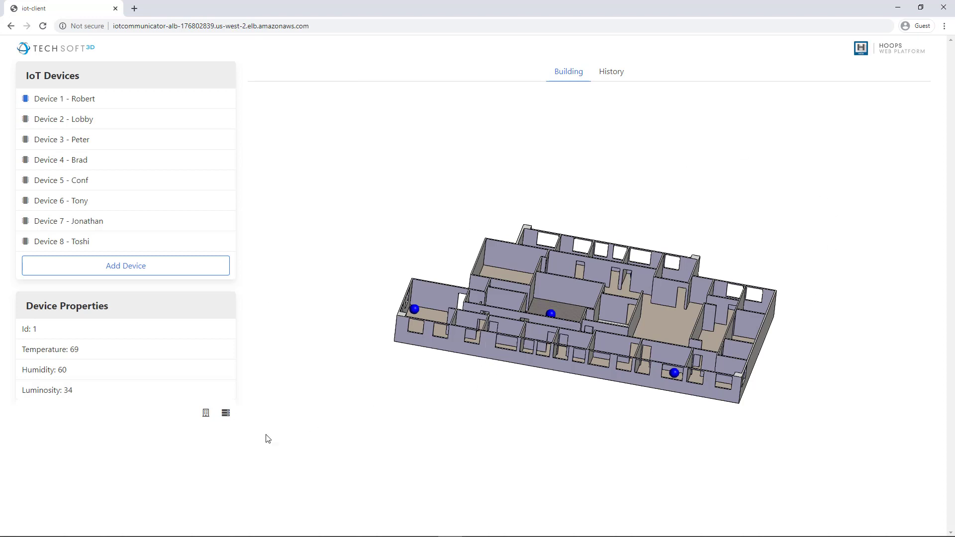
Make the building walls transparent, zoom in on the sensor spheres, then zoom back out
click(206, 414)
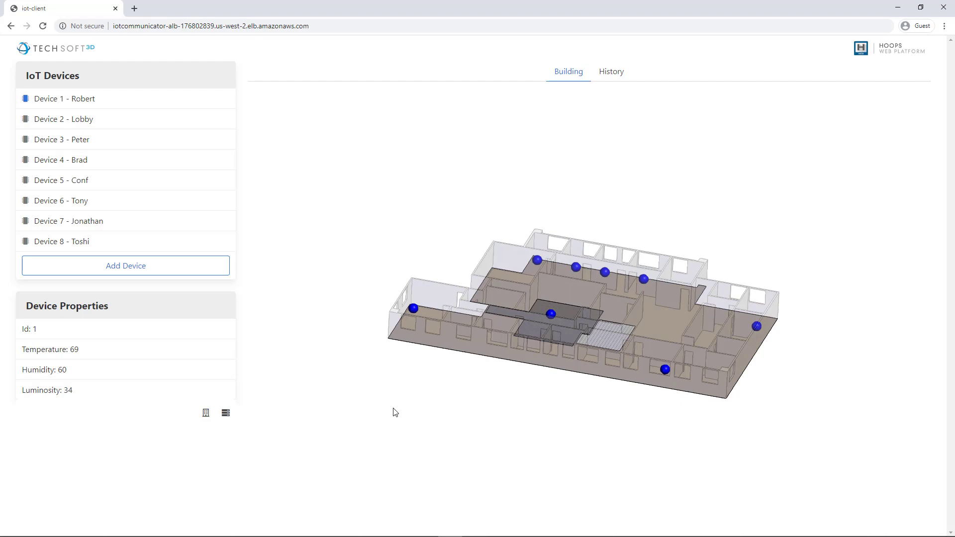
scroll(513, 324, up, 5)
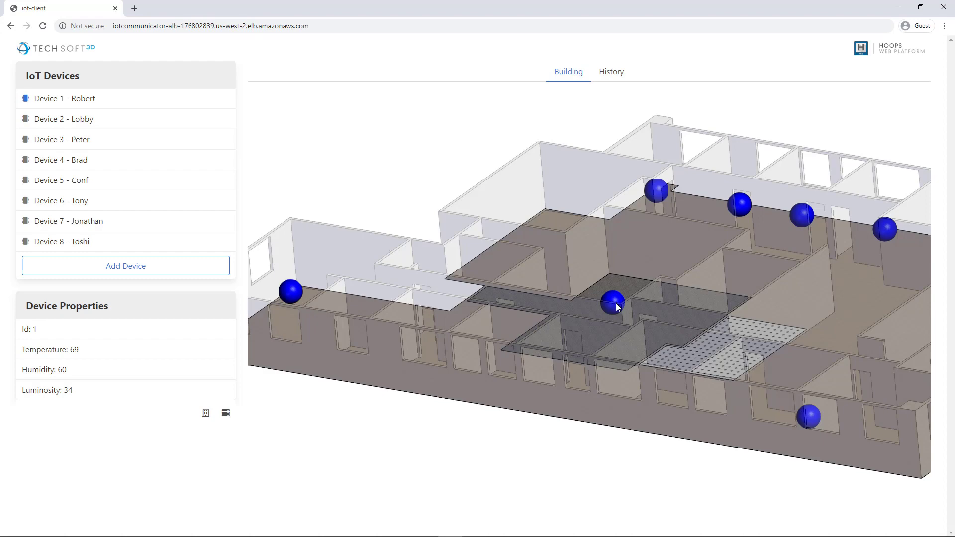
scroll(614, 333, down, 2)
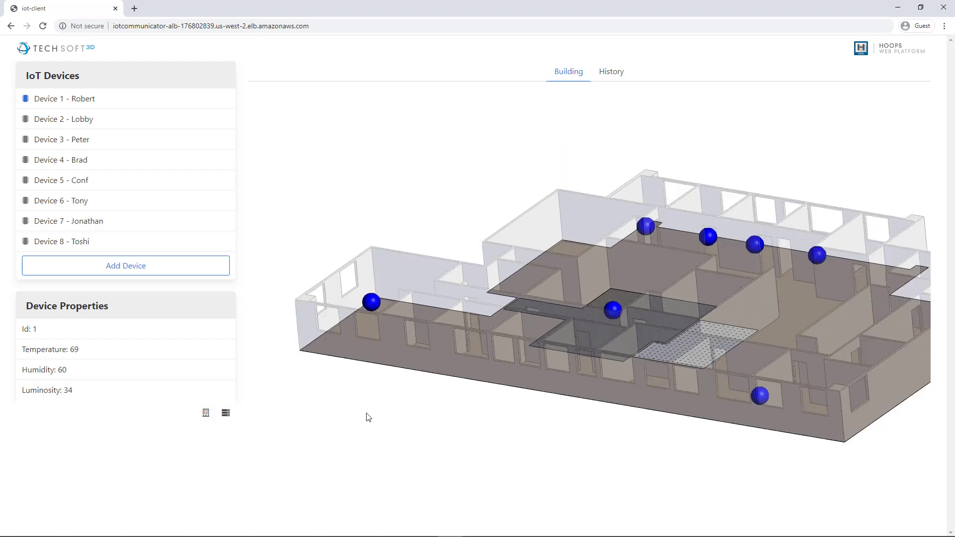
Restore solid walls, select the Device 2 - Lobby sphere, then zoom out and pan left
click(207, 414)
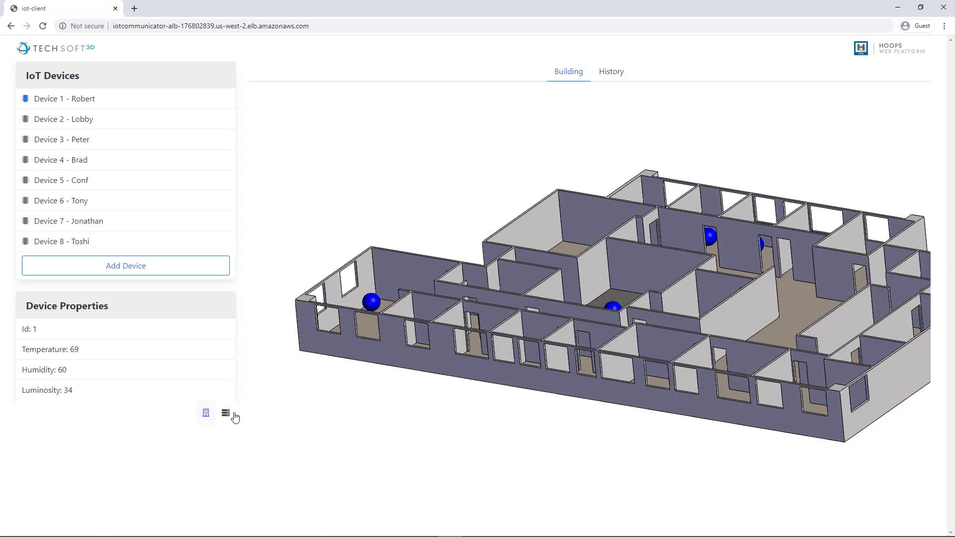
click(375, 307)
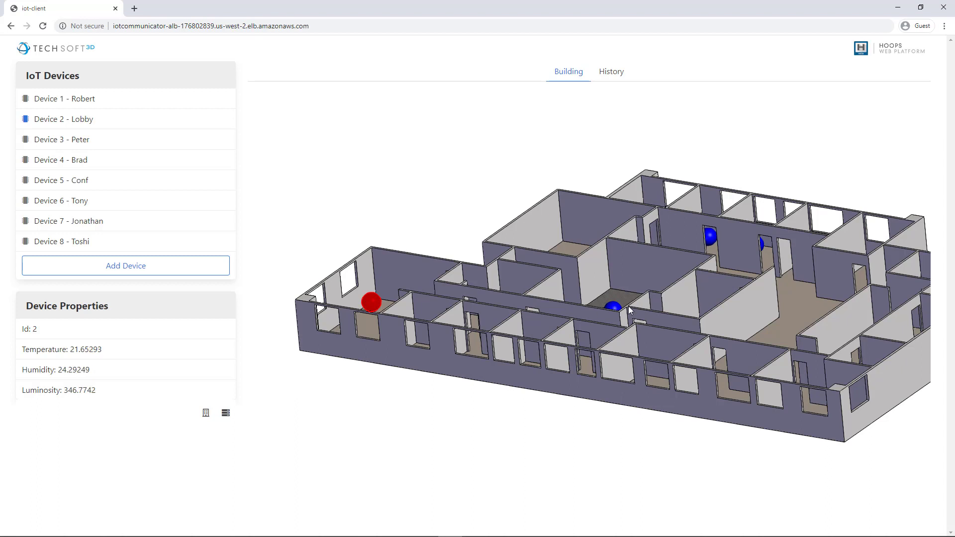
scroll(621, 309, down, 2)
middle_drag(626, 306, 558, 304)
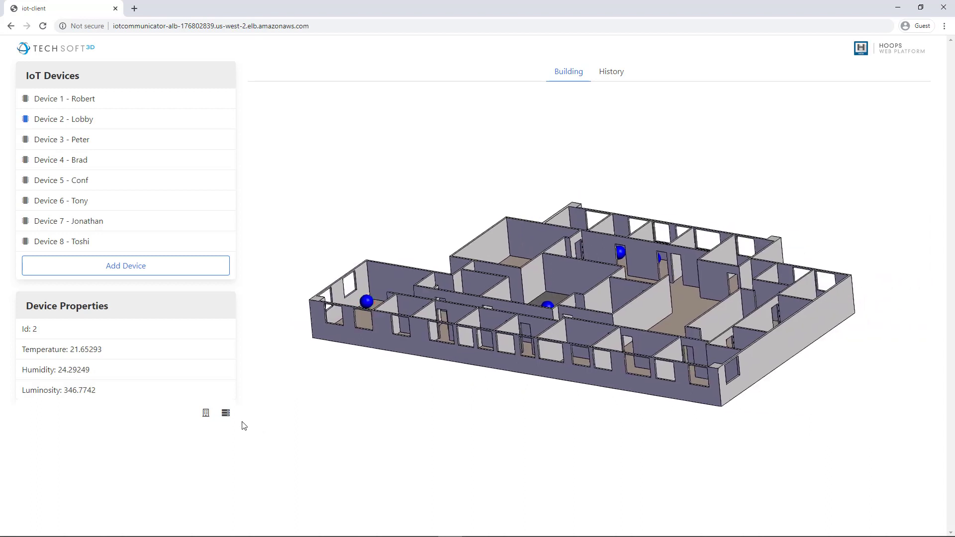
Turn on live reading labels for all sensors and tilt the building more top-down
click(226, 415)
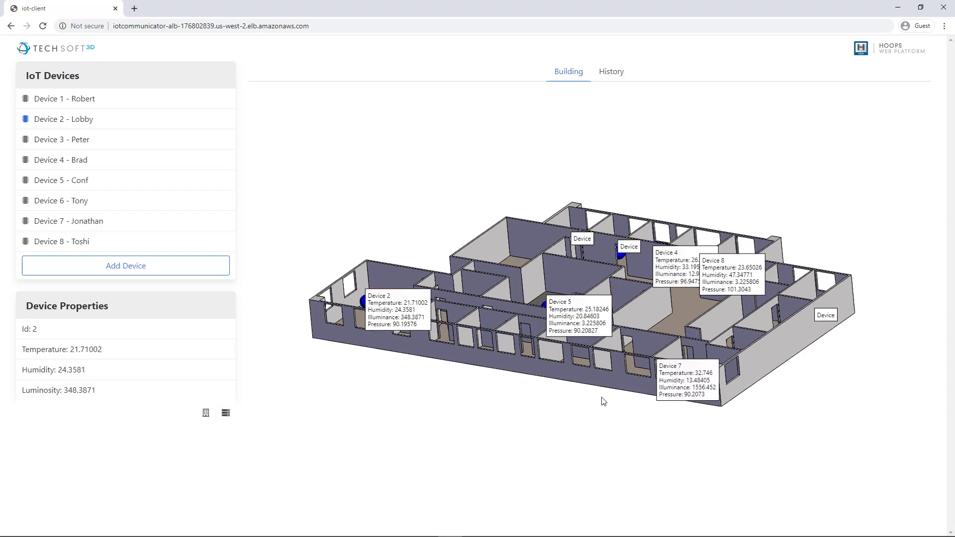
drag(489, 333, 486, 341)
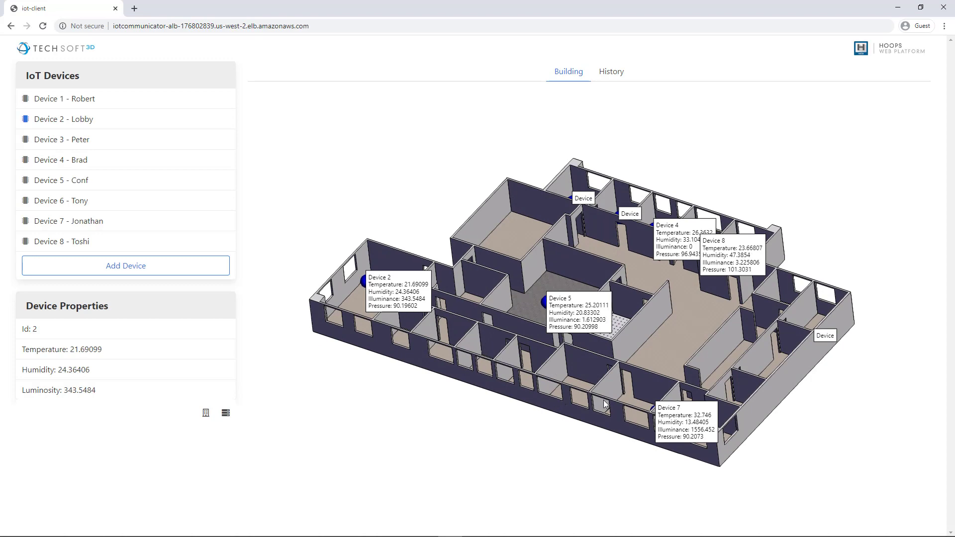
Fly the view to Device 7 with Goto, make the walls see-through, and zoom out
right_click(119, 229)
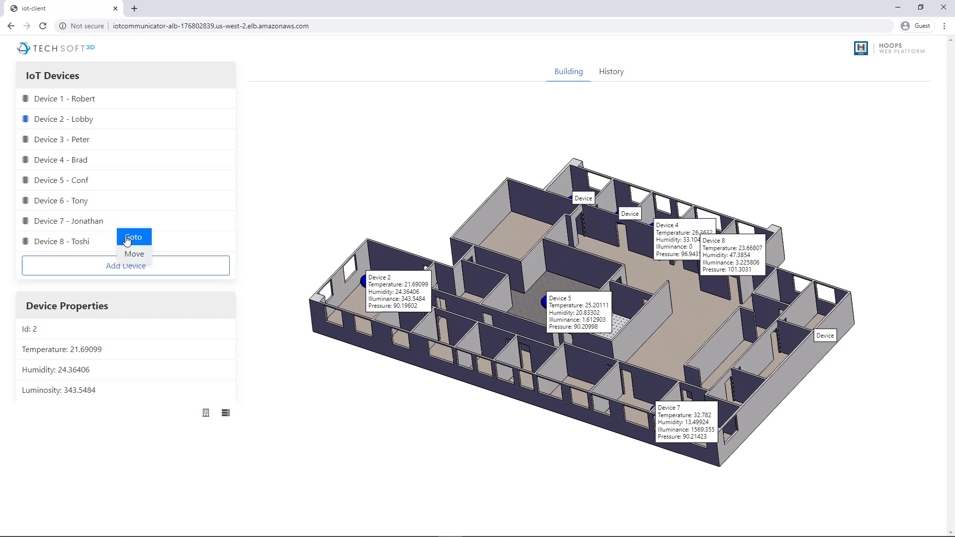
click(125, 238)
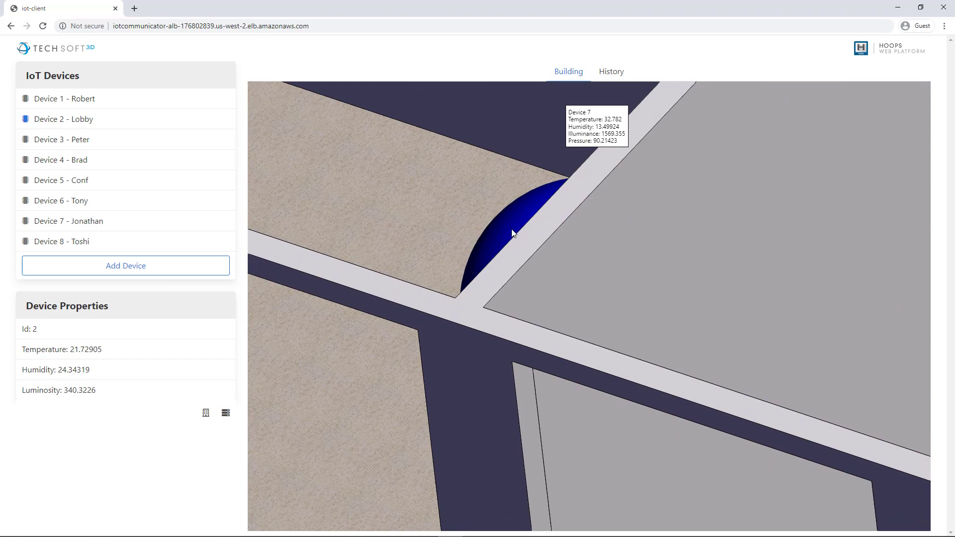
click(509, 243)
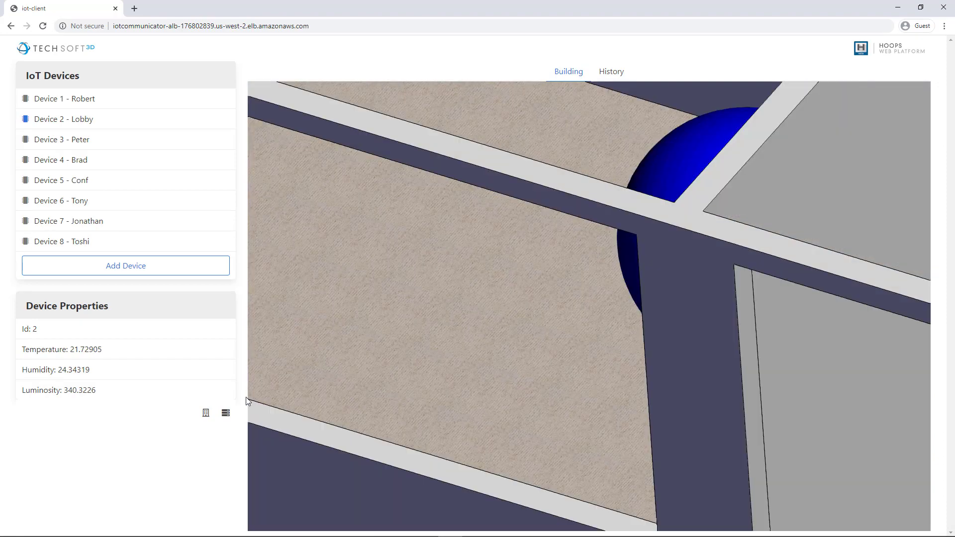
click(209, 417)
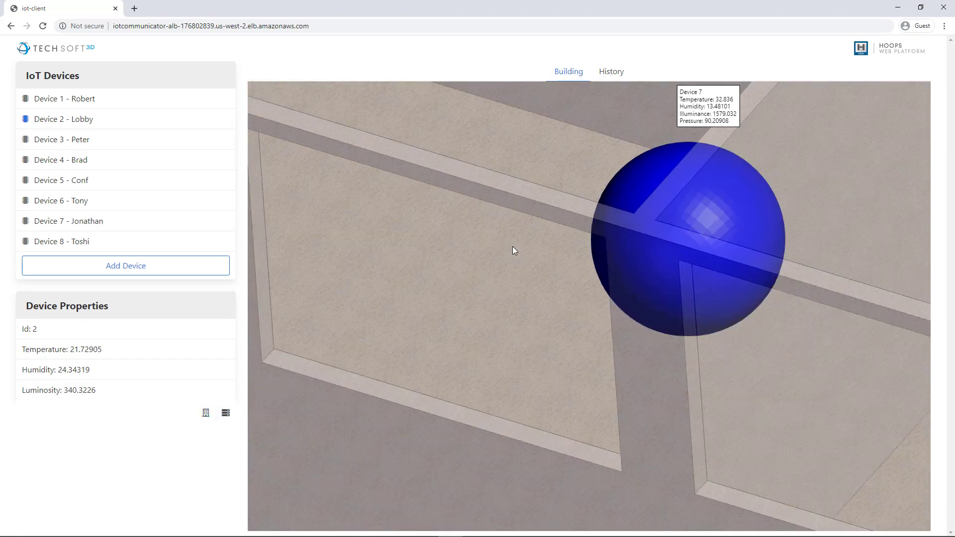
scroll(513, 247, down, 2)
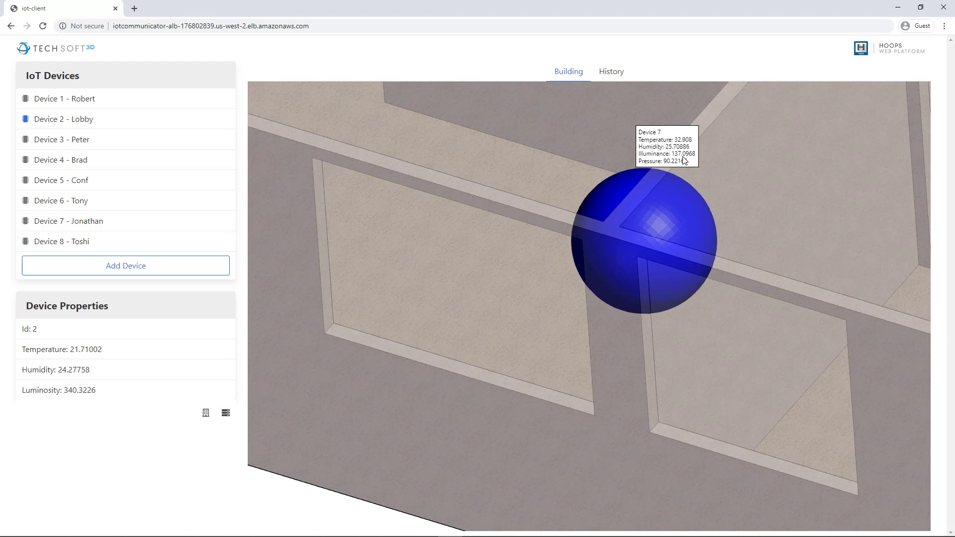
scroll(682, 205, down, 5)
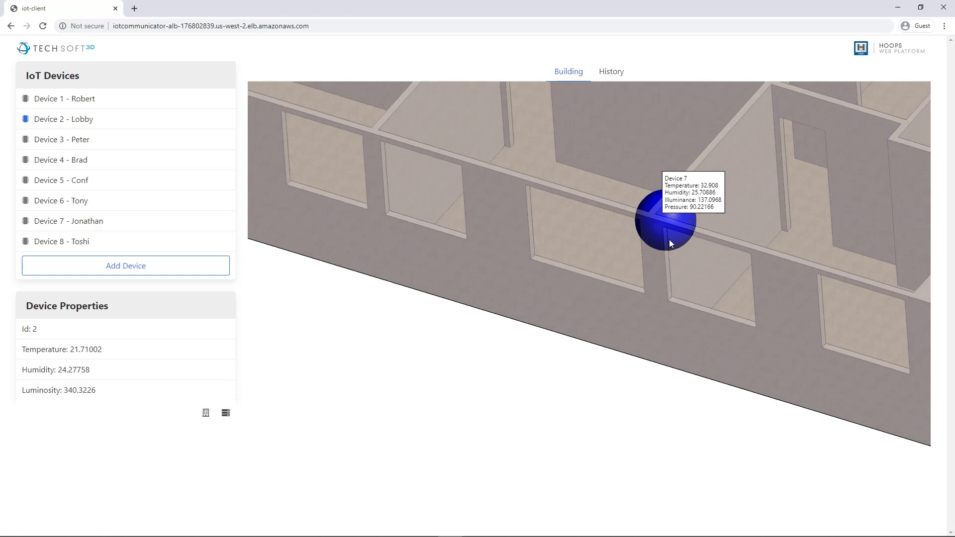
Select Device 7, view its illuminance, pressure, humidity and temperature history charts, then return to Building
click(111, 221)
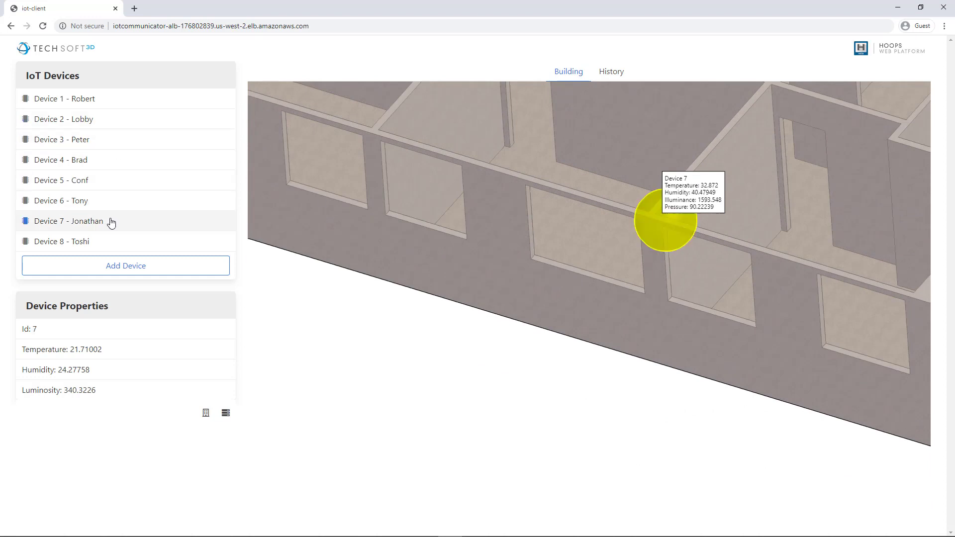
click(610, 80)
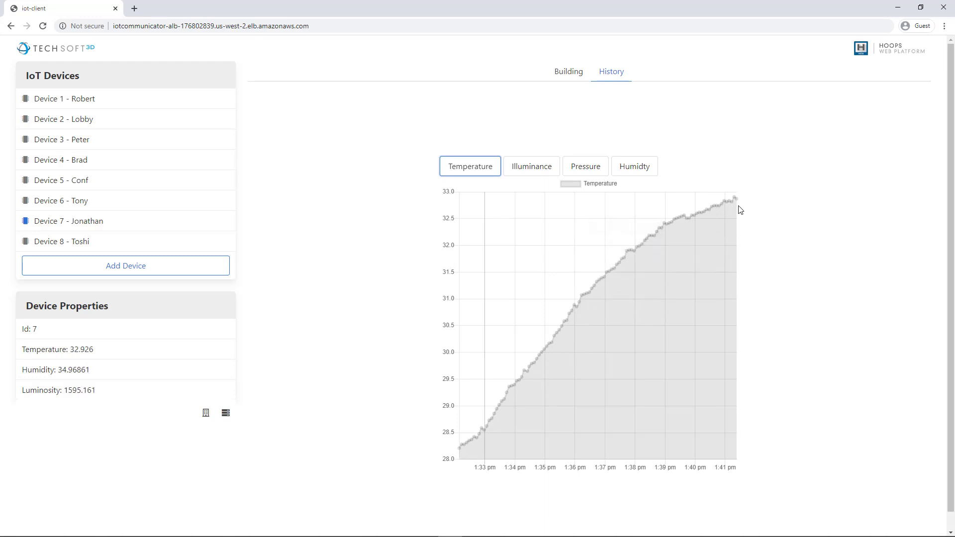
click(534, 166)
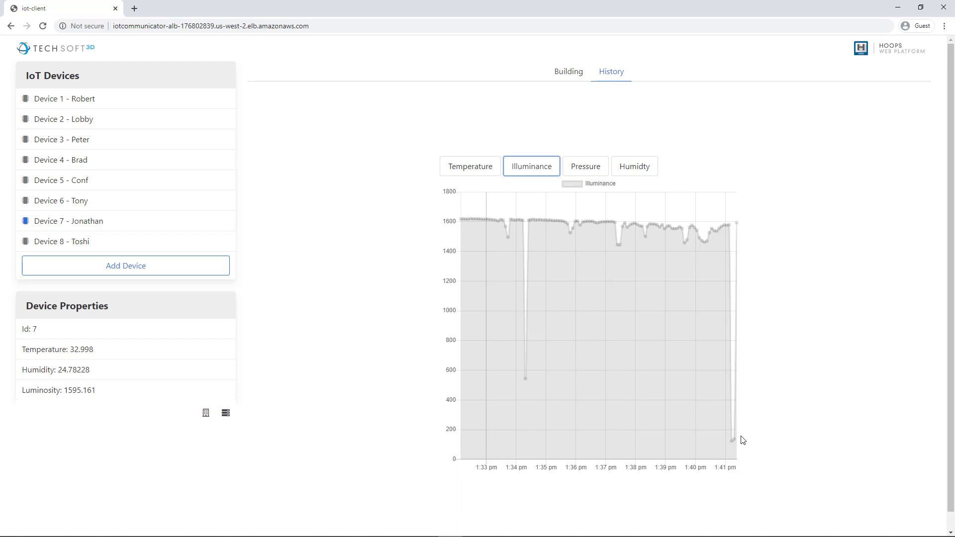
click(597, 169)
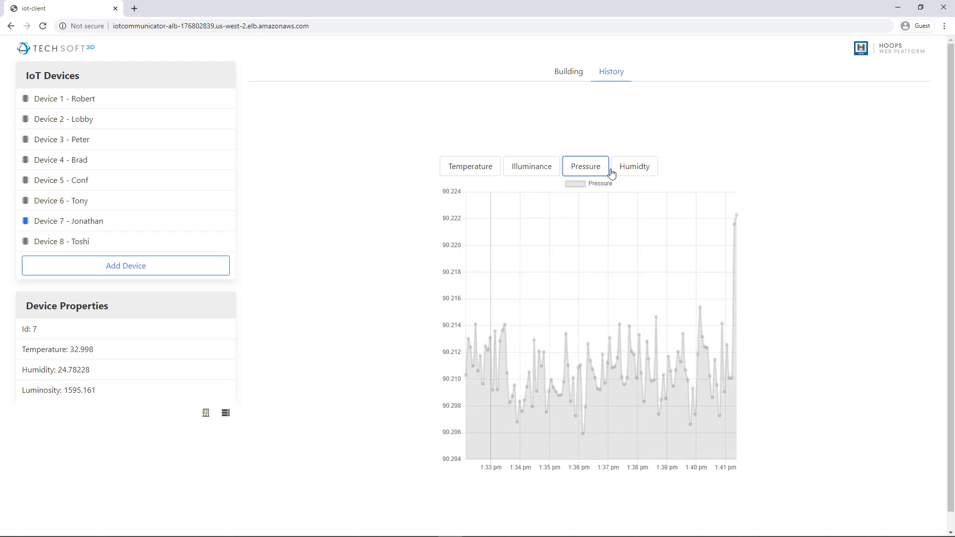
click(640, 173)
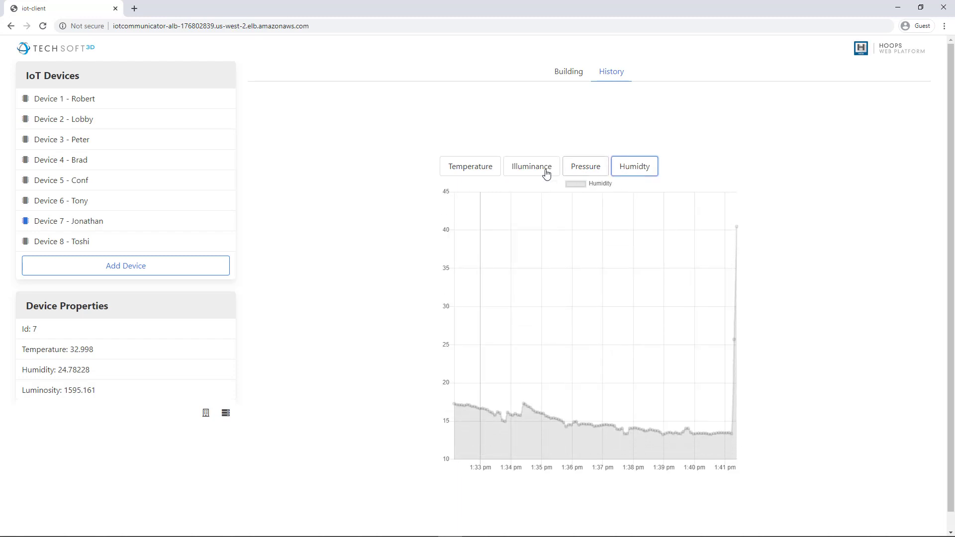
click(470, 170)
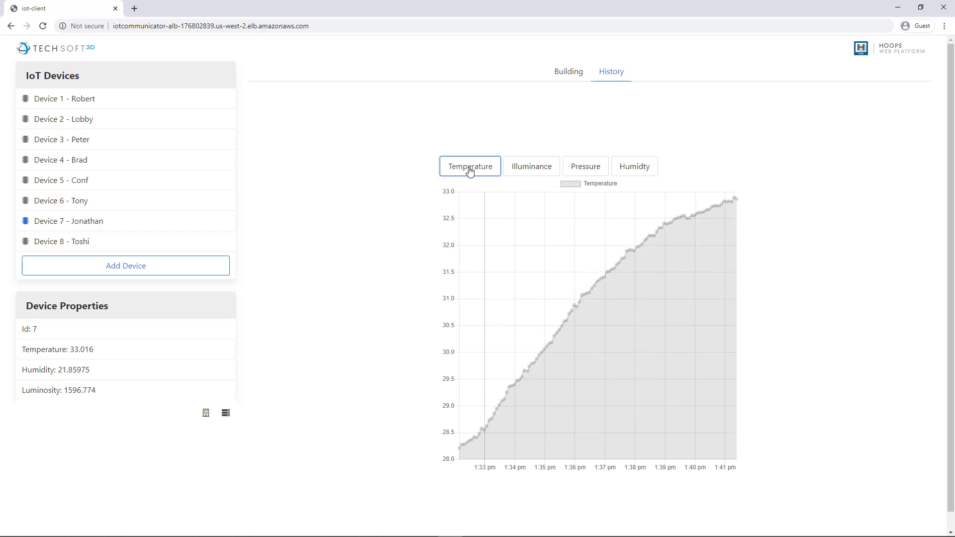
click(561, 74)
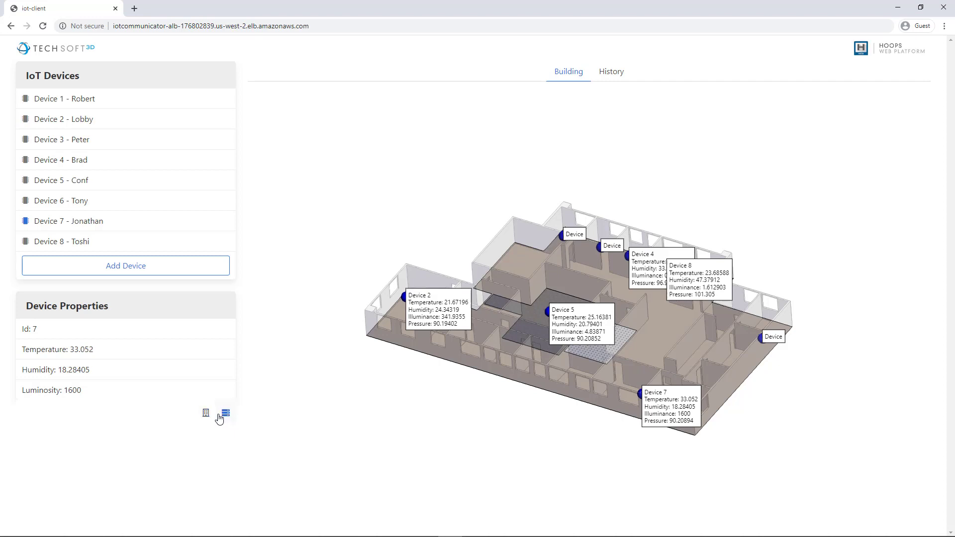
Hide the sensor reading labels and switch wall transparency off
click(225, 416)
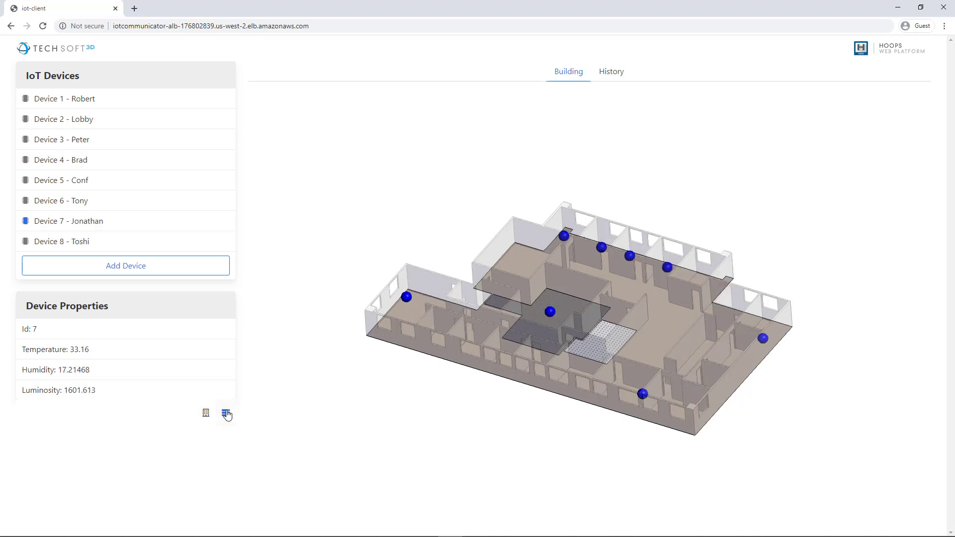
click(206, 414)
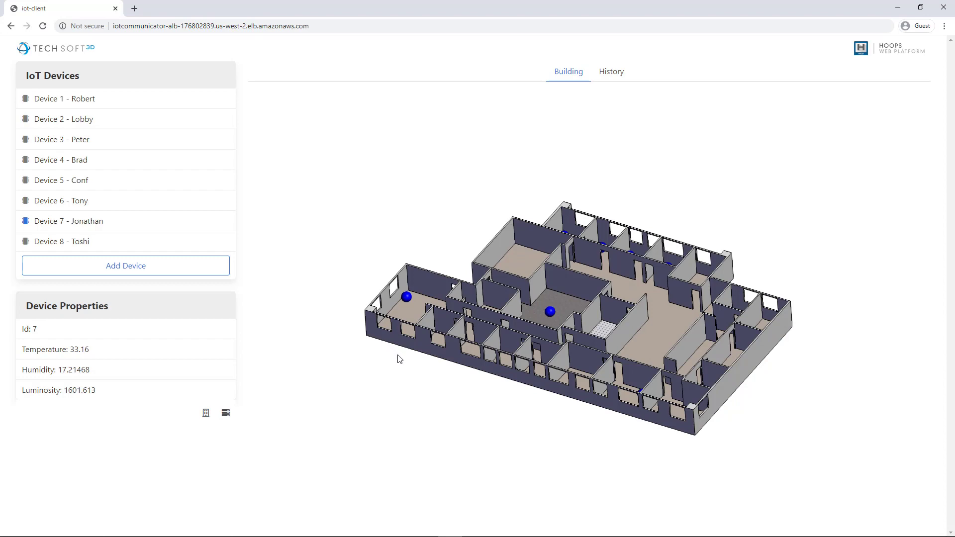
Orbit the building to a top-down view of the floor plan and its sensor spheres
drag(398, 357, 400, 382)
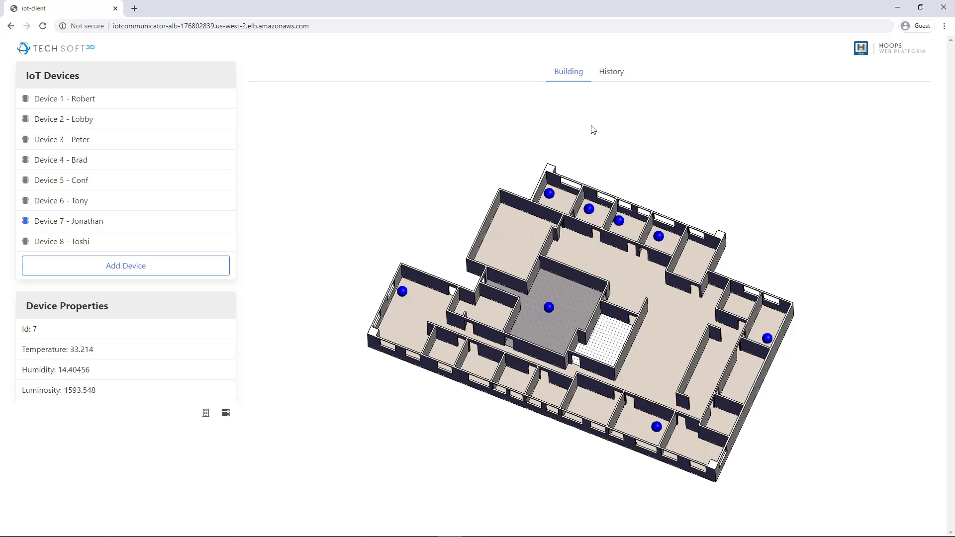
On the History tab, view temperature history for Devices 2, 3 and 8, then return to Building
click(612, 71)
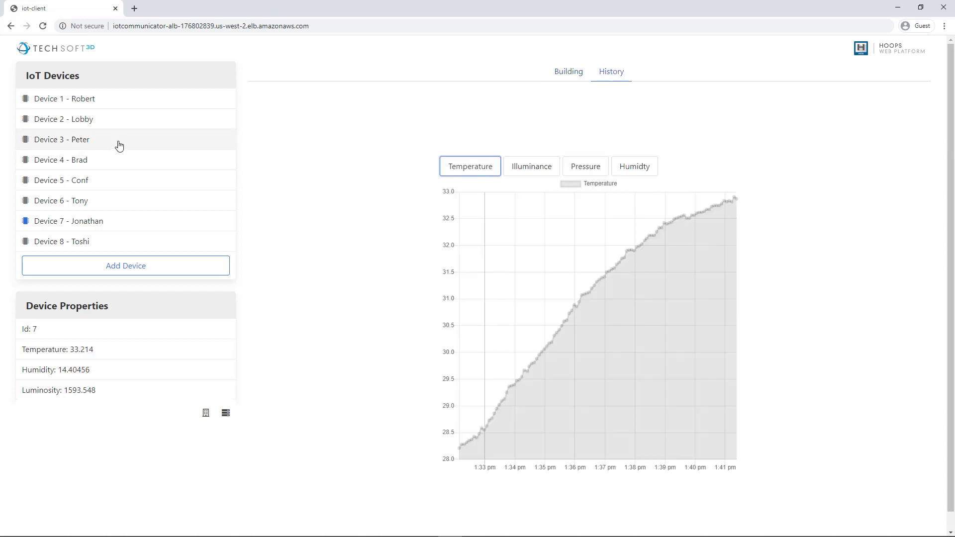
click(115, 124)
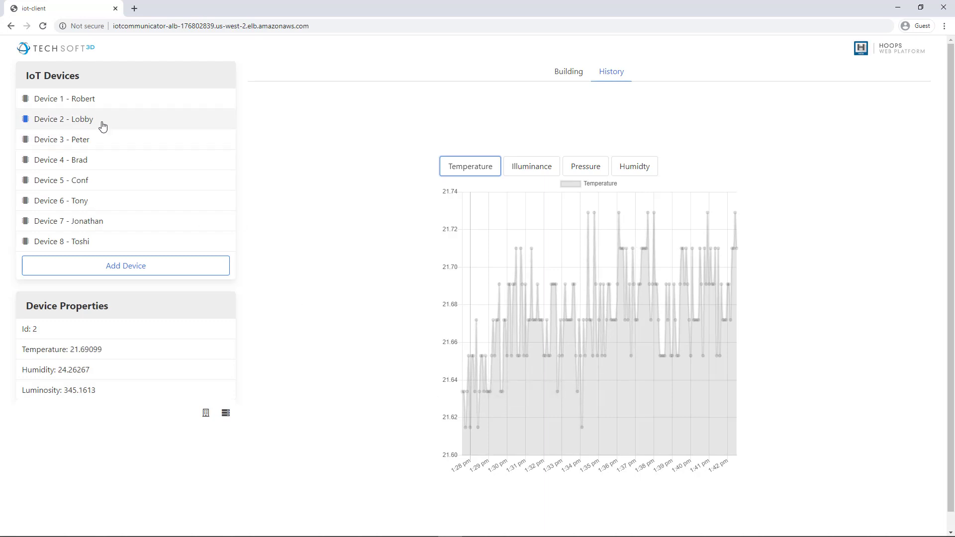
click(99, 144)
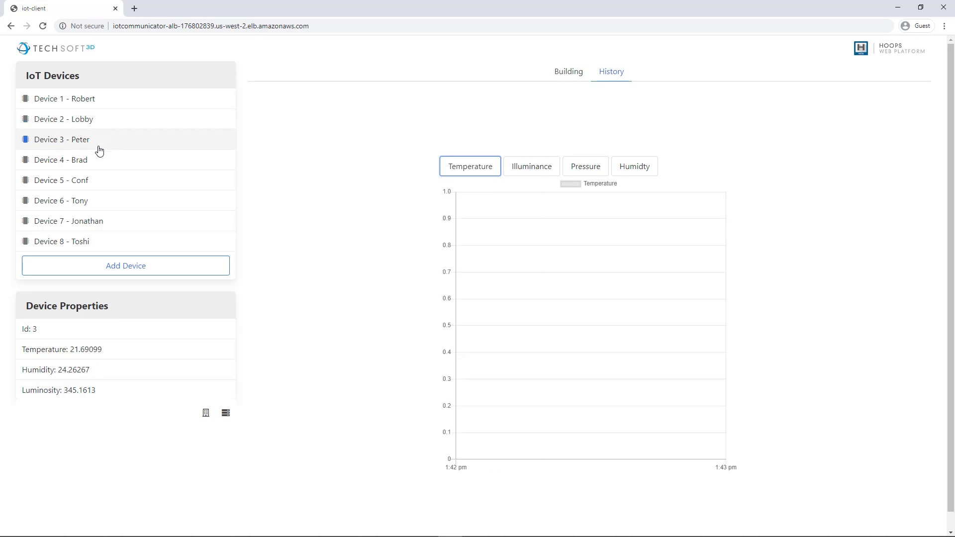
click(113, 243)
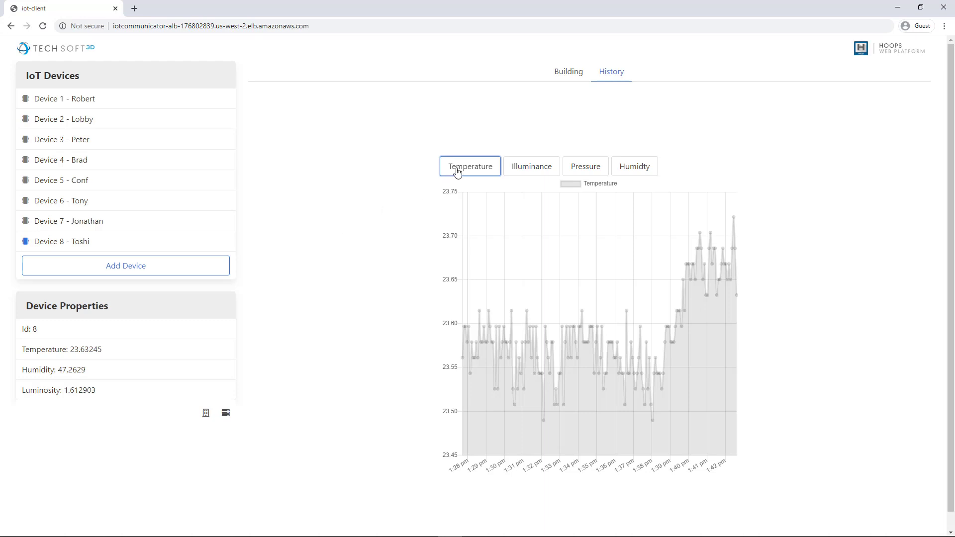
click(559, 75)
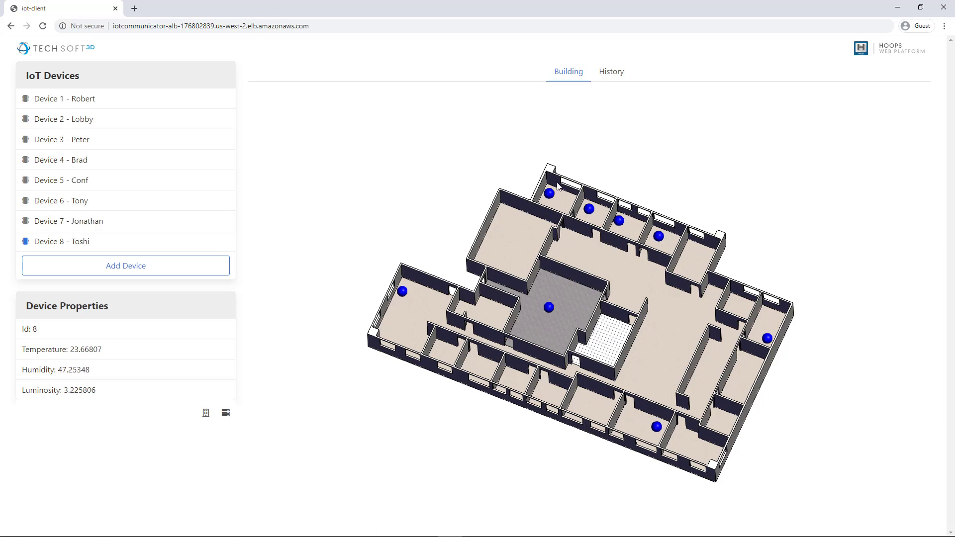
Turn the live sensor labels back on and orbit the building to a lower, then top-down angle
click(226, 413)
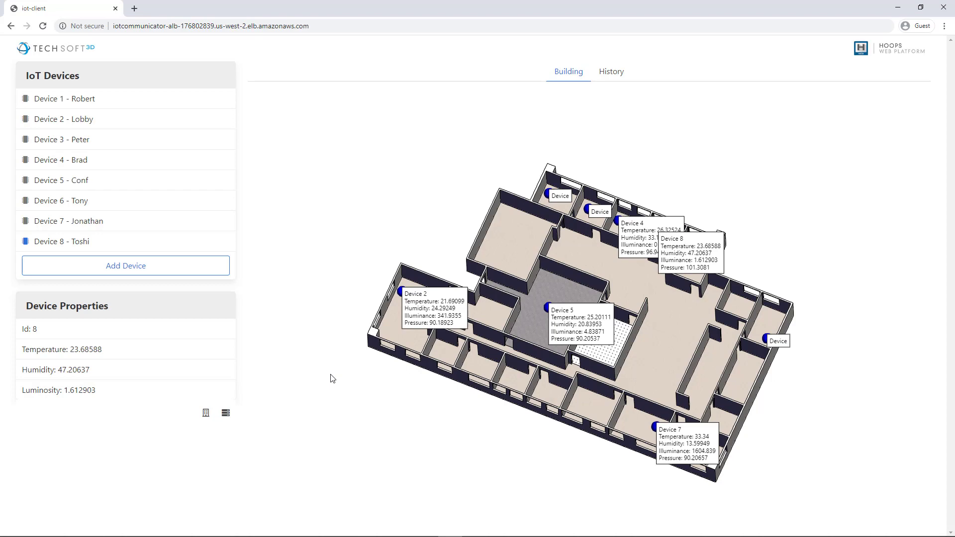
drag(332, 379, 314, 354)
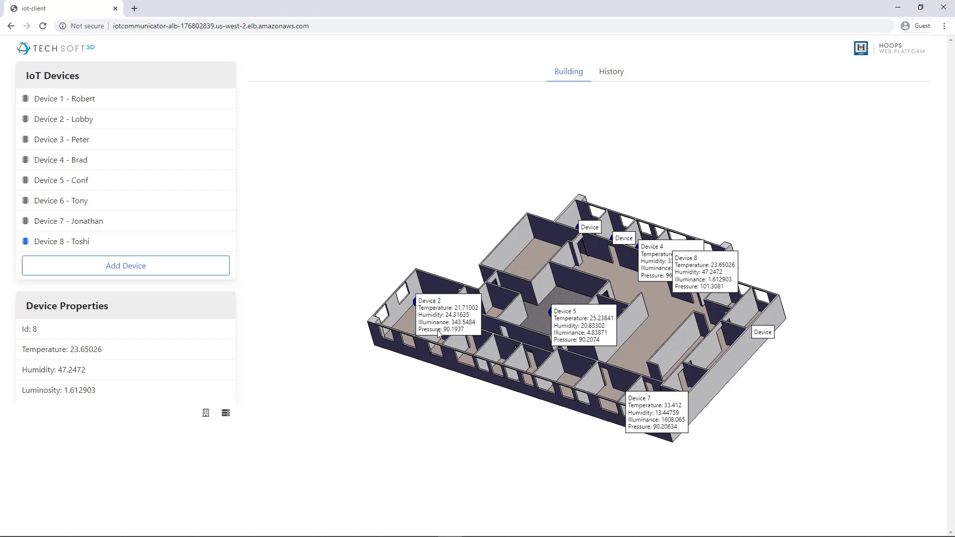
drag(426, 366, 440, 389)
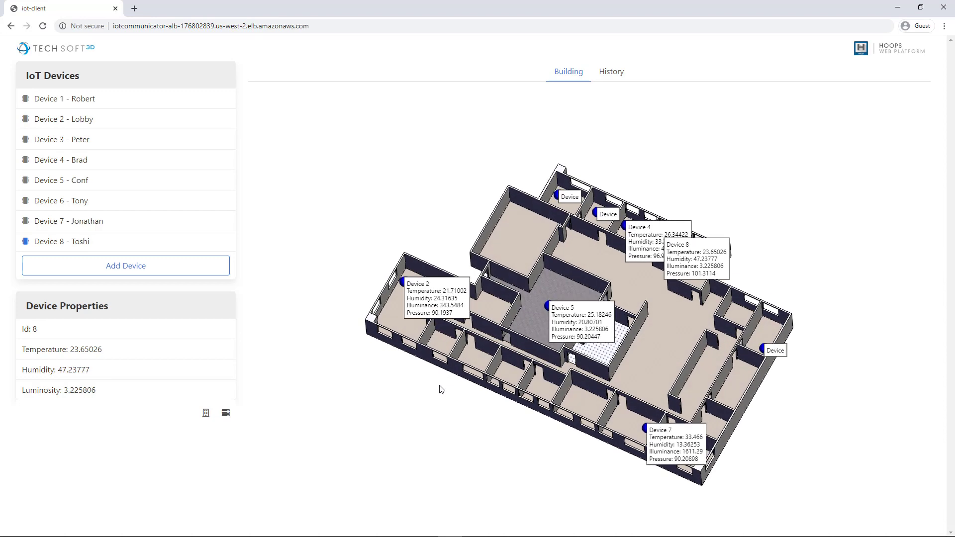